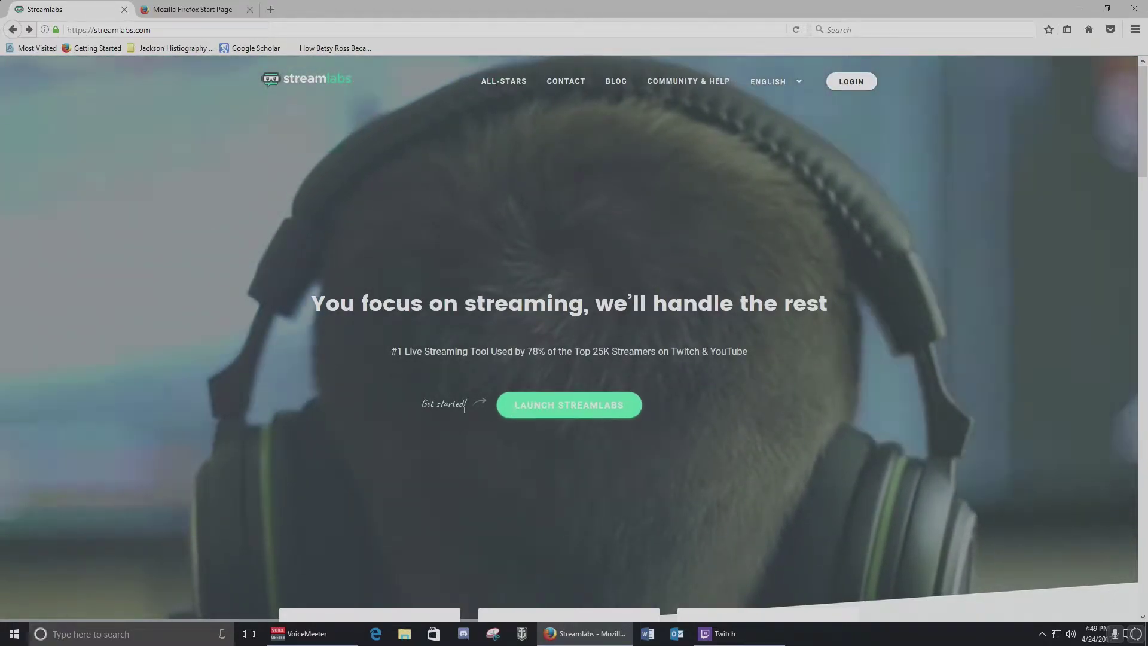
Log in to Streamlabs with the Twitch account to load the dashboard.
{"action": "left_click", "coordinate": [558, 412]}
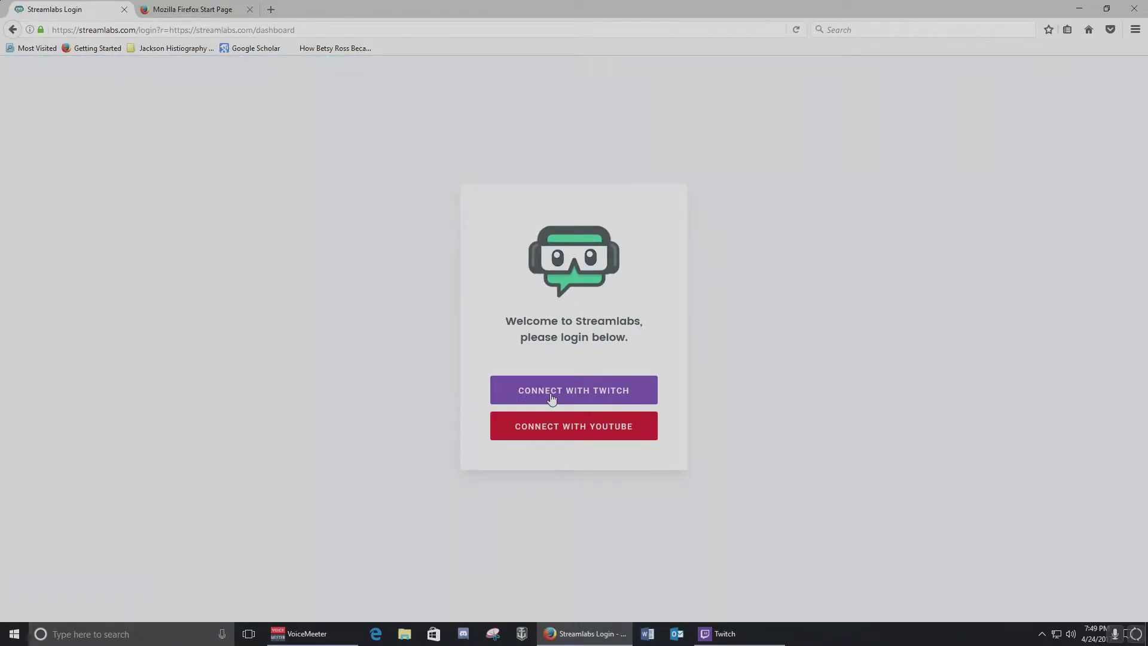
{"action": "left_click", "coordinate": [551, 399]}
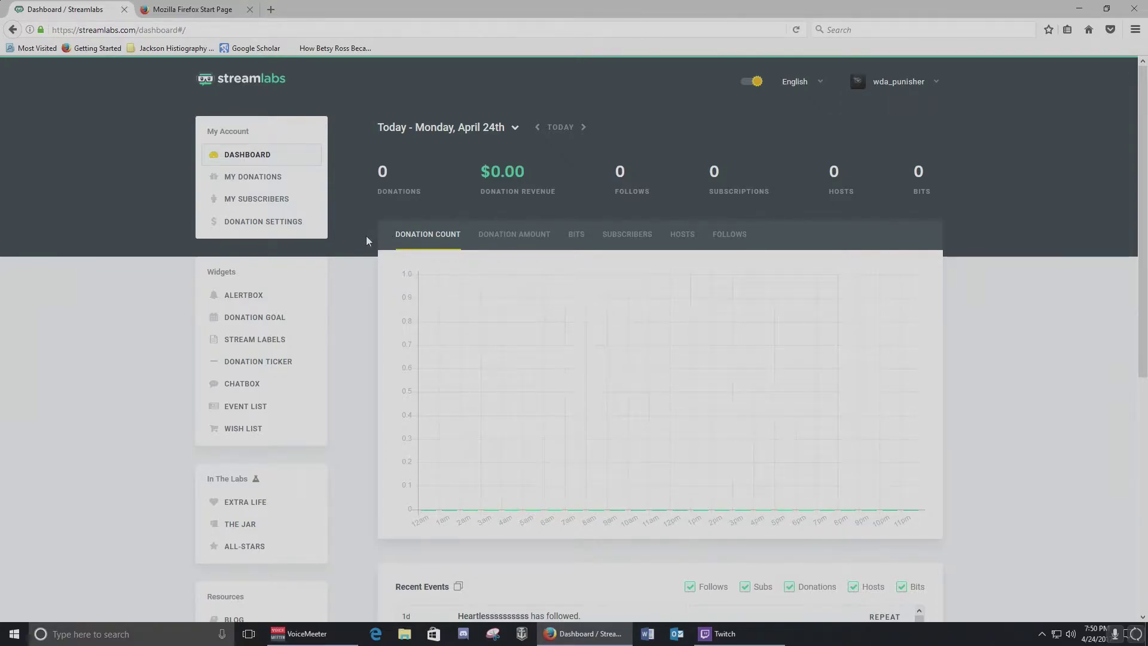
{"action": "scroll", "coordinate": [340, 240], "scroll_direction": "down", "scroll_amount": 1}
{"action": "scroll", "coordinate": [340, 239], "scroll_direction": "down", "scroll_amount": 3}
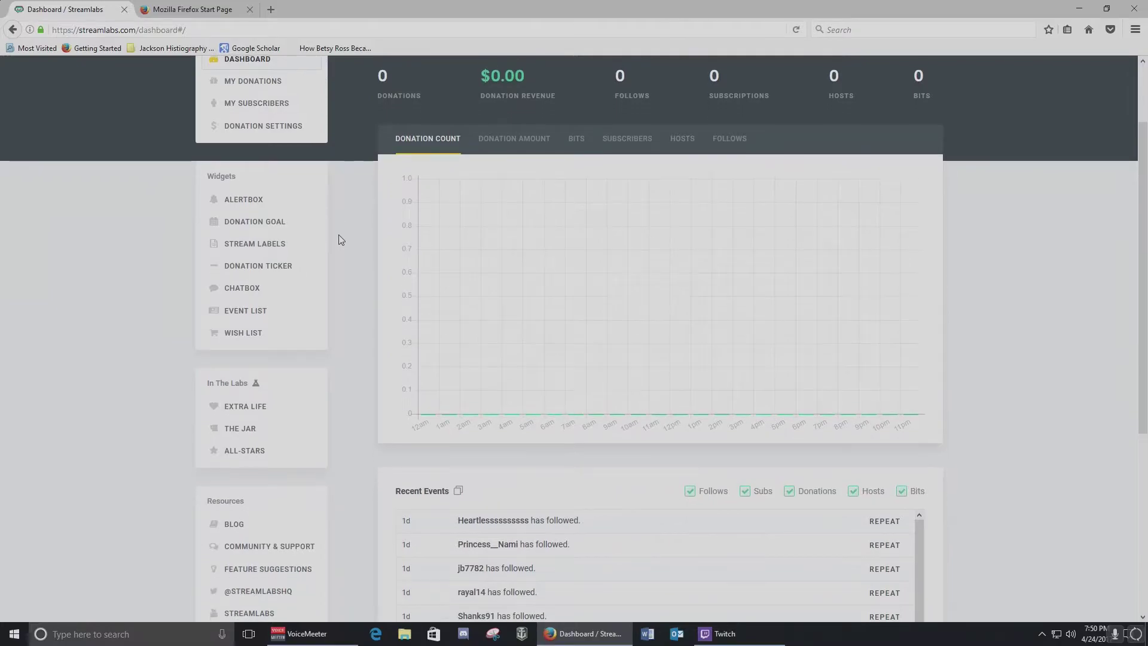
{"action": "scroll", "coordinate": [339, 239], "scroll_direction": "down", "scroll_amount": 3}
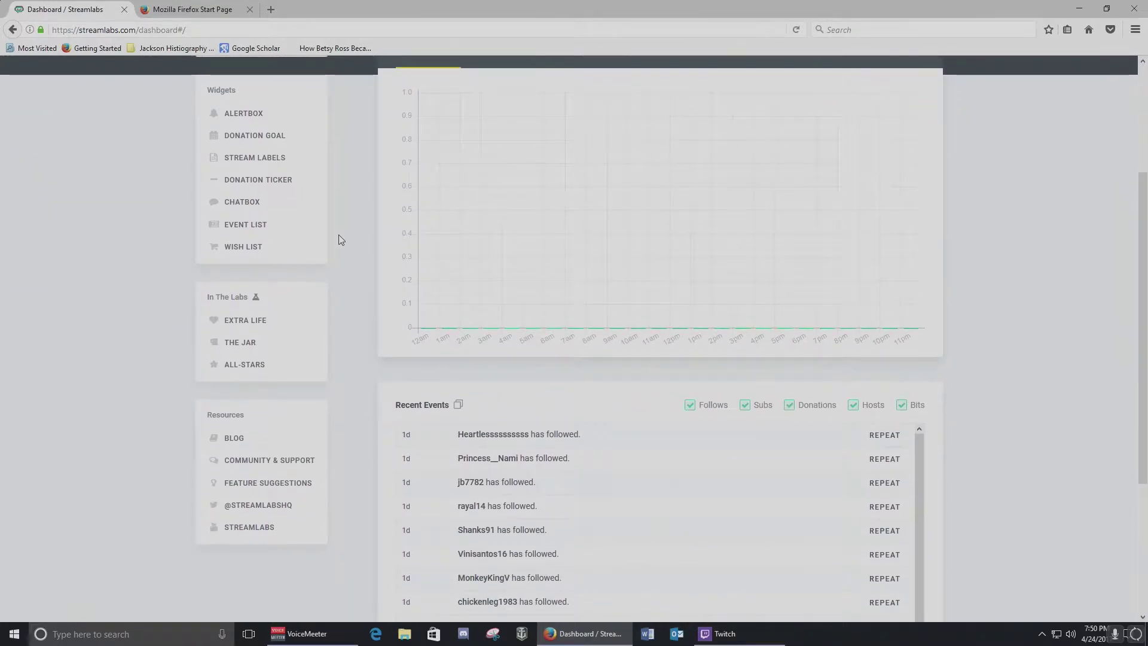
{"action": "scroll", "coordinate": [339, 239], "scroll_direction": "down", "scroll_amount": 1}
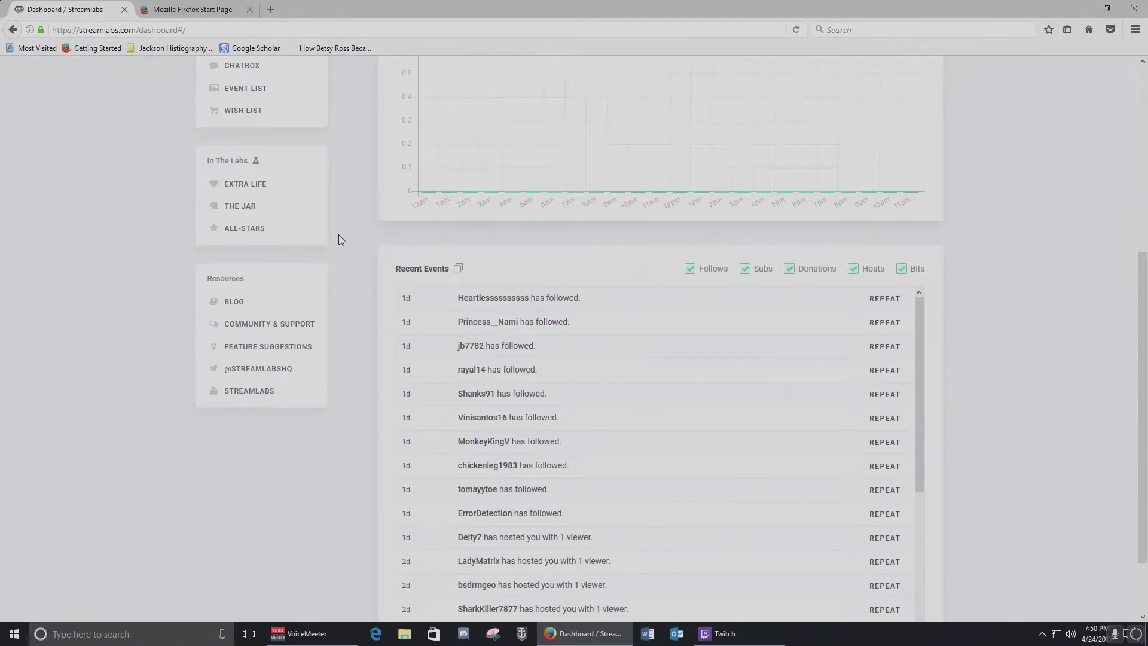
{"action": "scroll", "coordinate": [340, 239], "scroll_direction": "down", "scroll_amount": 2}
{"action": "scroll", "coordinate": [341, 239], "scroll_direction": "down", "scroll_amount": 1}
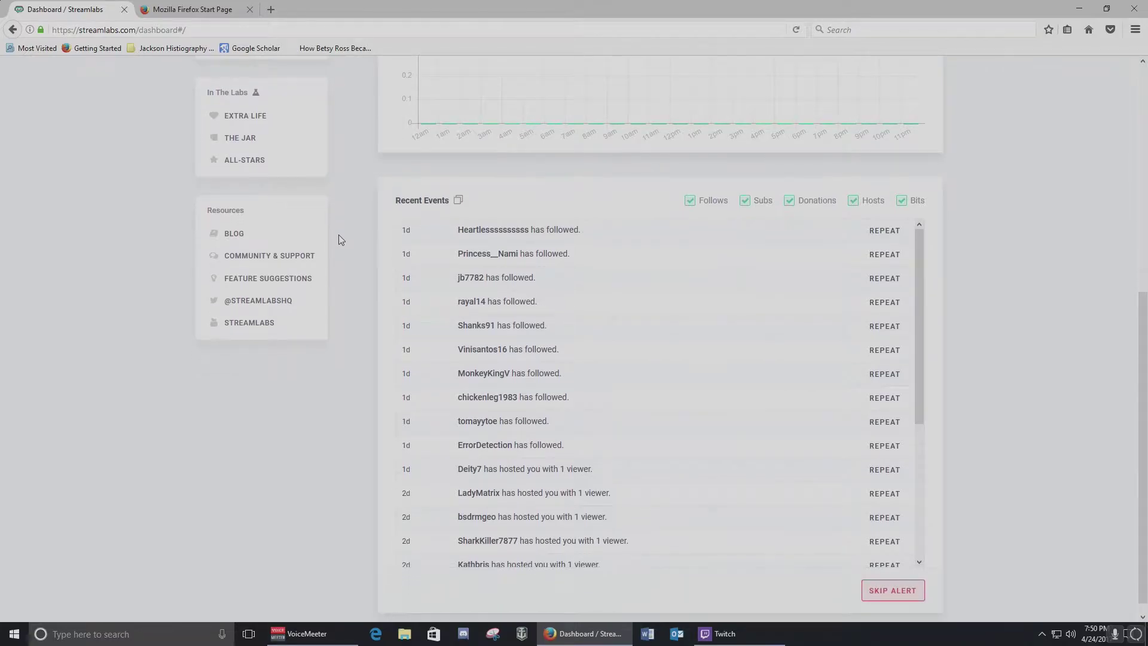
{"action": "scroll", "coordinate": [344, 236], "scroll_direction": "up", "scroll_amount": 9}
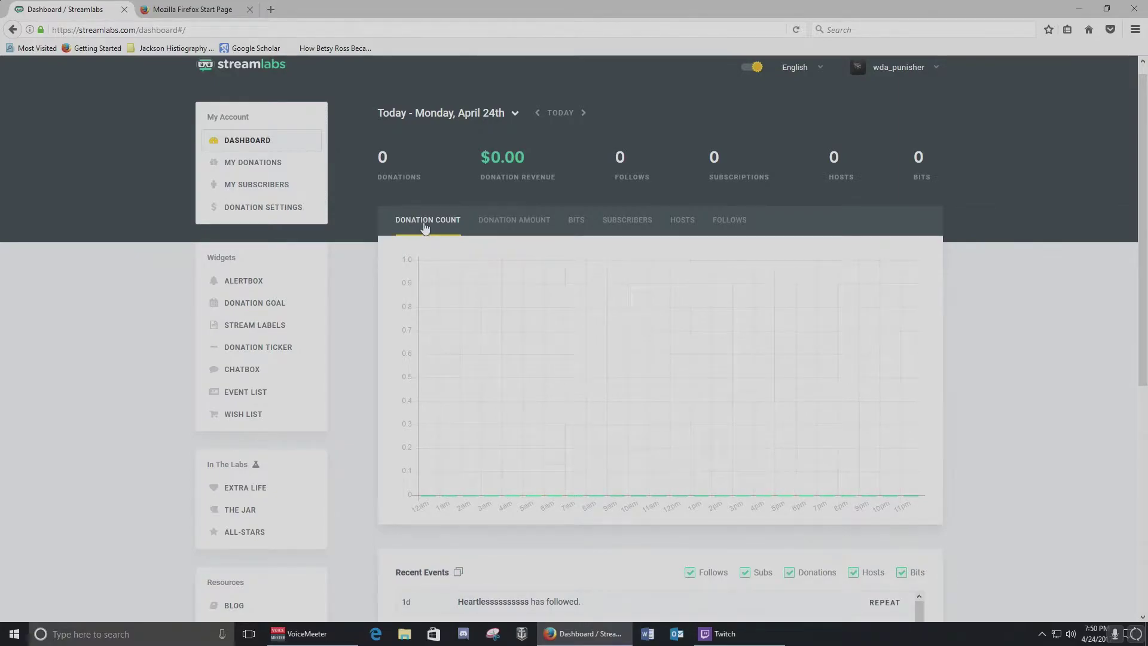
{"action": "scroll", "coordinate": [422, 233], "scroll_direction": "down", "scroll_amount": 1}
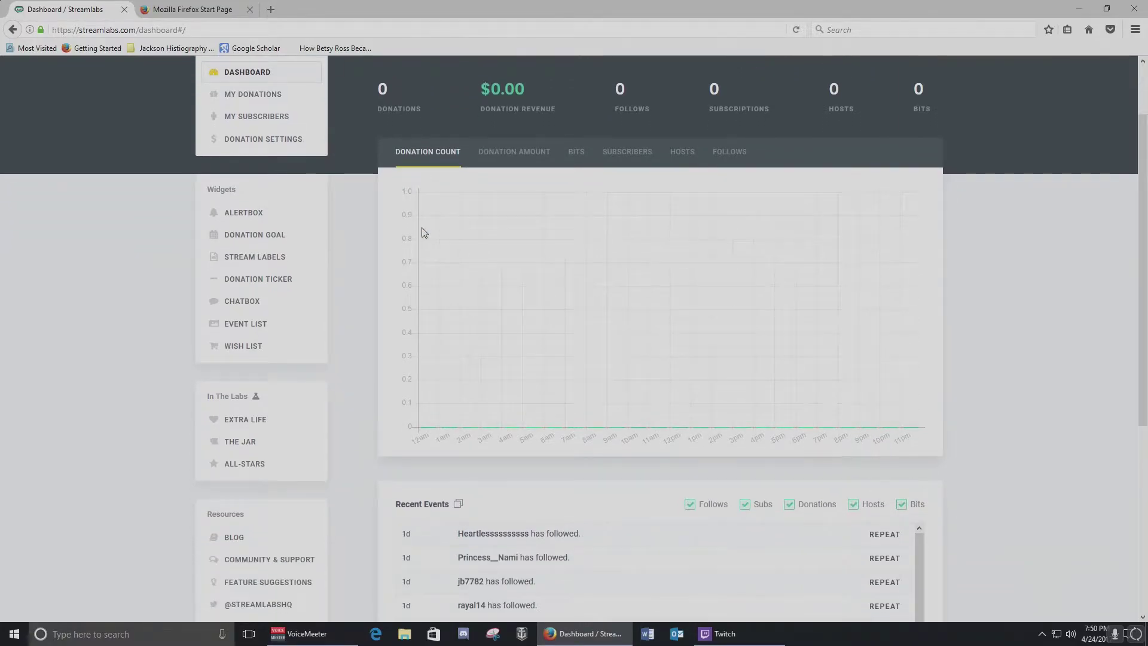
{"action": "scroll", "coordinate": [423, 230], "scroll_direction": "up", "scroll_amount": 1}
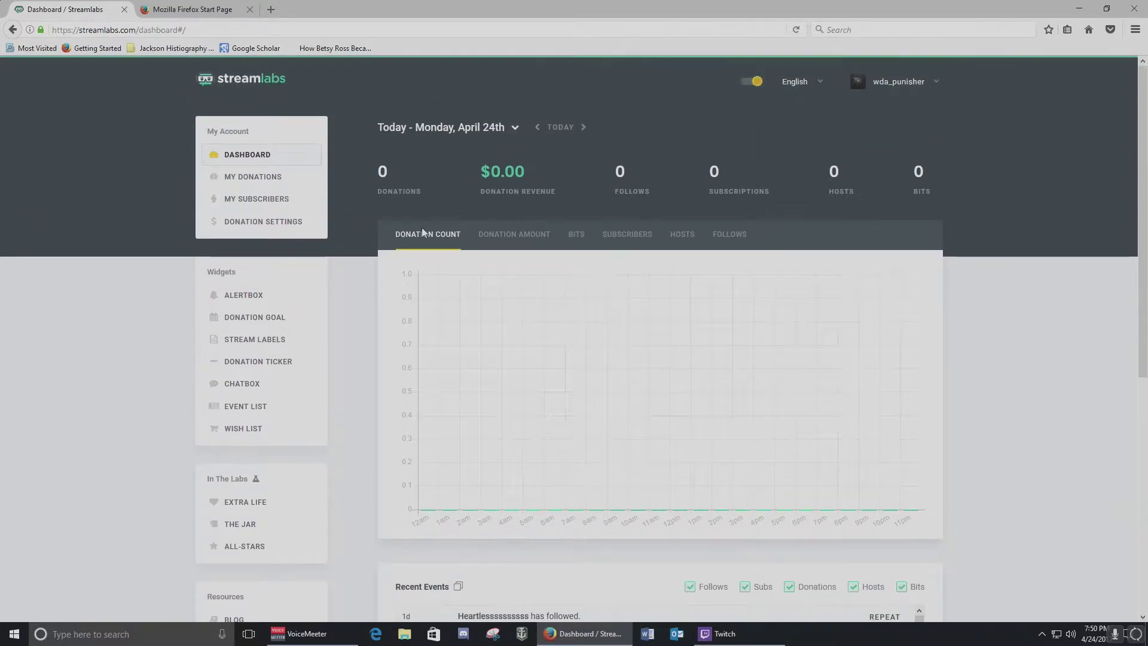
Open the Alert Box widget from the sidebar and scroll to its General Settings.
{"action": "left_click", "coordinate": [251, 178]}
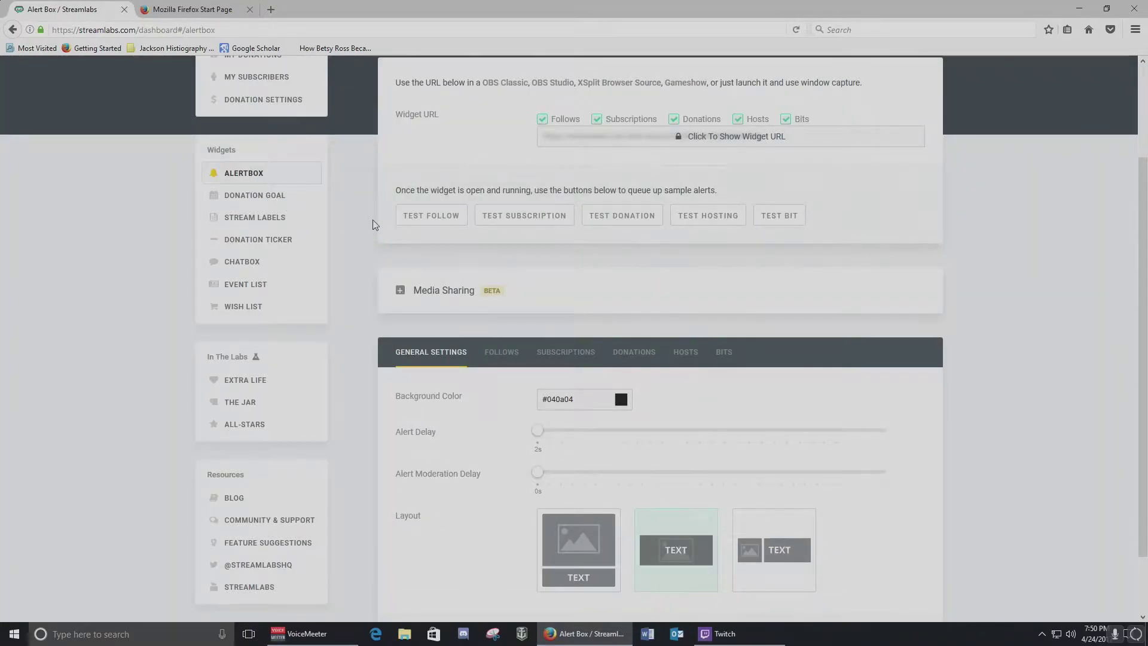
{"action": "scroll", "coordinate": [373, 221], "scroll_direction": "down", "scroll_amount": 2}
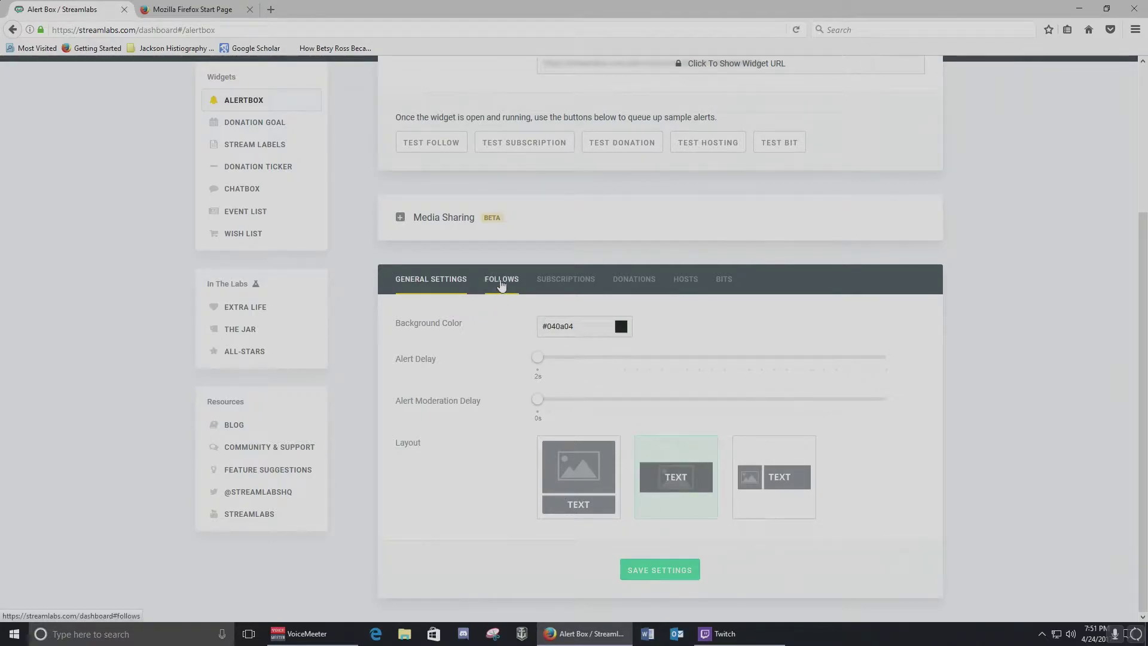
Show the Follows alert settings and review the Alert Animation options, leaving them unchanged.
{"action": "left_click", "coordinate": [501, 280]}
{"action": "scroll", "coordinate": [501, 285], "scroll_direction": "down", "scroll_amount": 2}
{"action": "scroll", "coordinate": [508, 275], "scroll_direction": "down", "scroll_amount": 3}
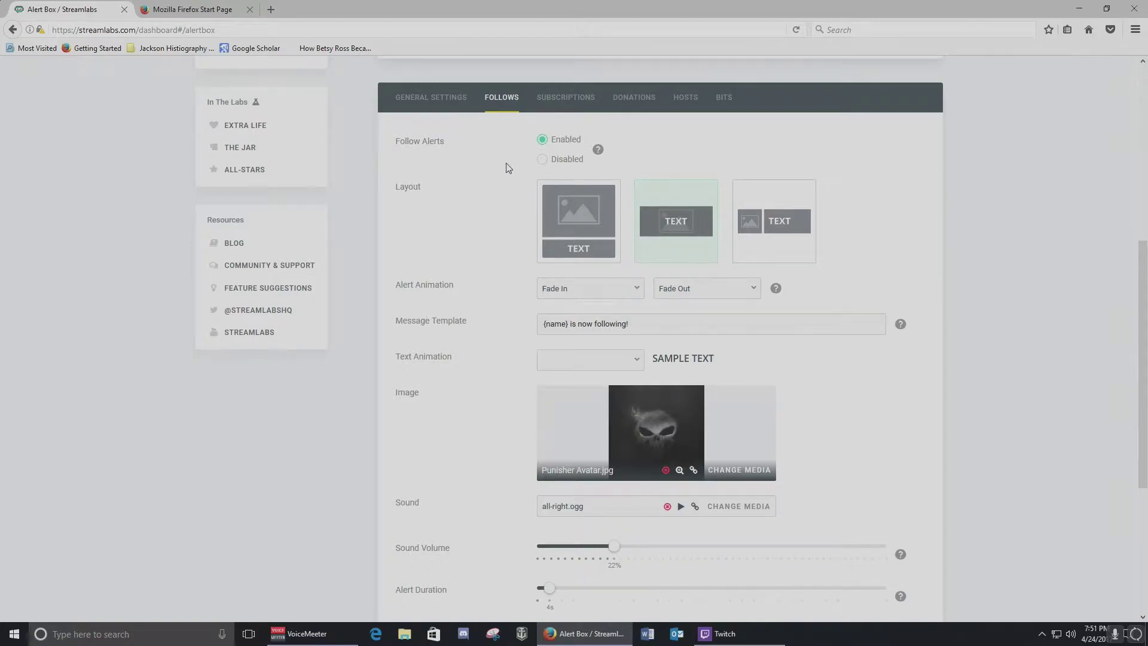
{"action": "scroll", "coordinate": [508, 167], "scroll_direction": "down", "scroll_amount": 1}
{"action": "scroll", "coordinate": [545, 251], "scroll_direction": "up", "scroll_amount": 1}
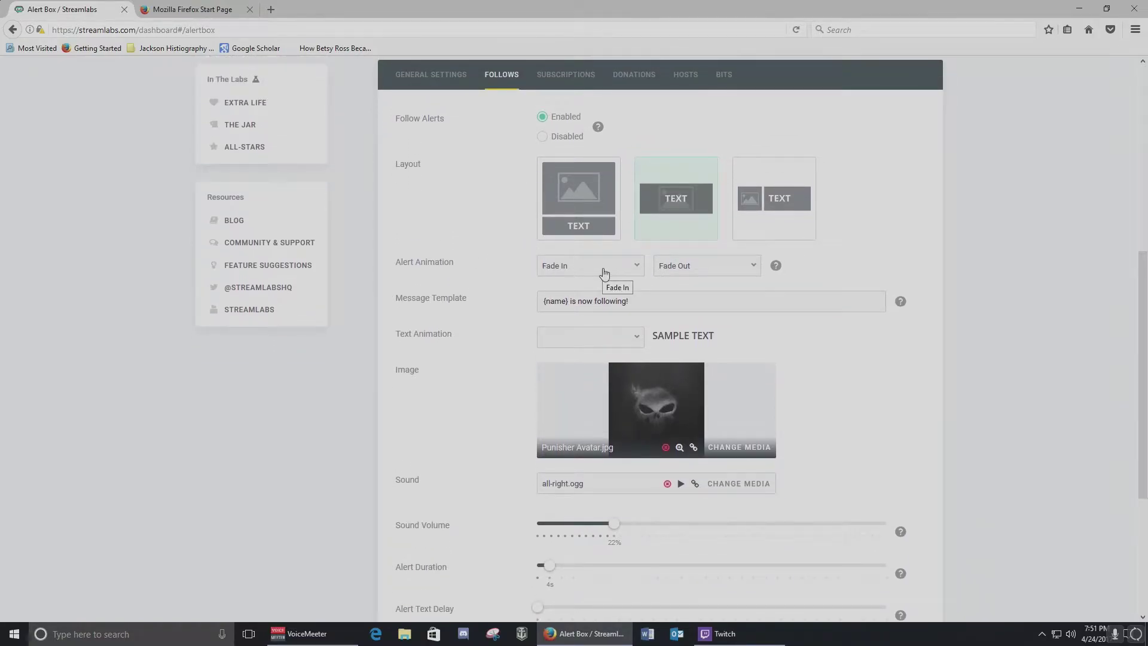
{"action": "left_click", "coordinate": [604, 273]}
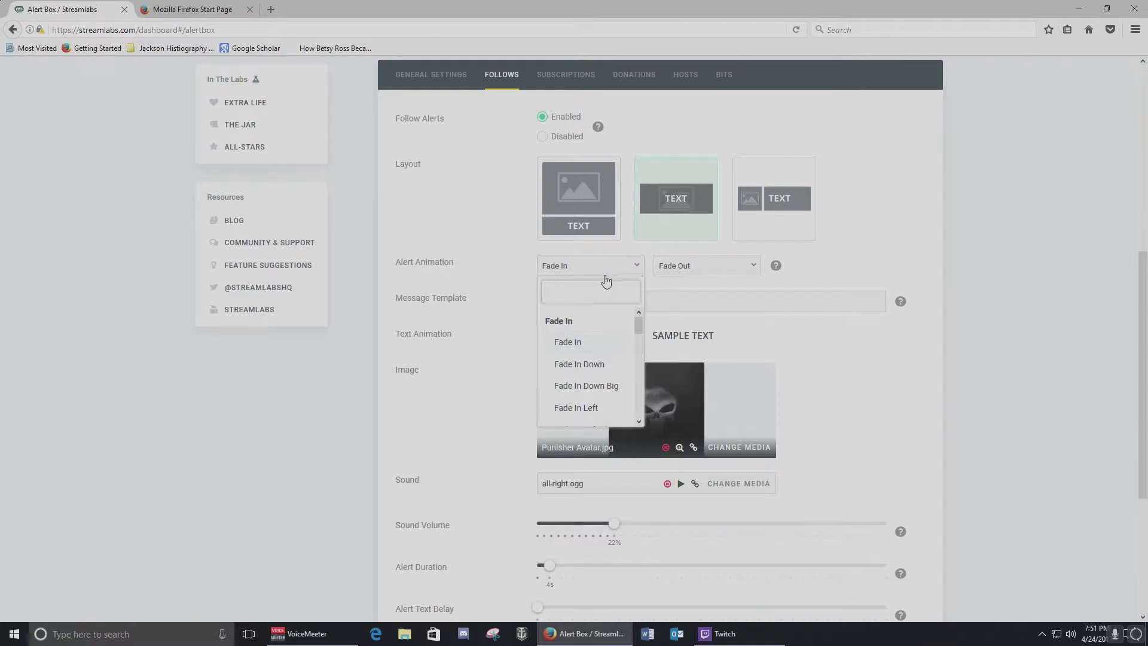
{"action": "left_click", "coordinate": [622, 271]}
Set the follow alert's Text Animation to Bounce.
{"action": "scroll", "coordinate": [556, 249], "scroll_direction": "down", "scroll_amount": 1}
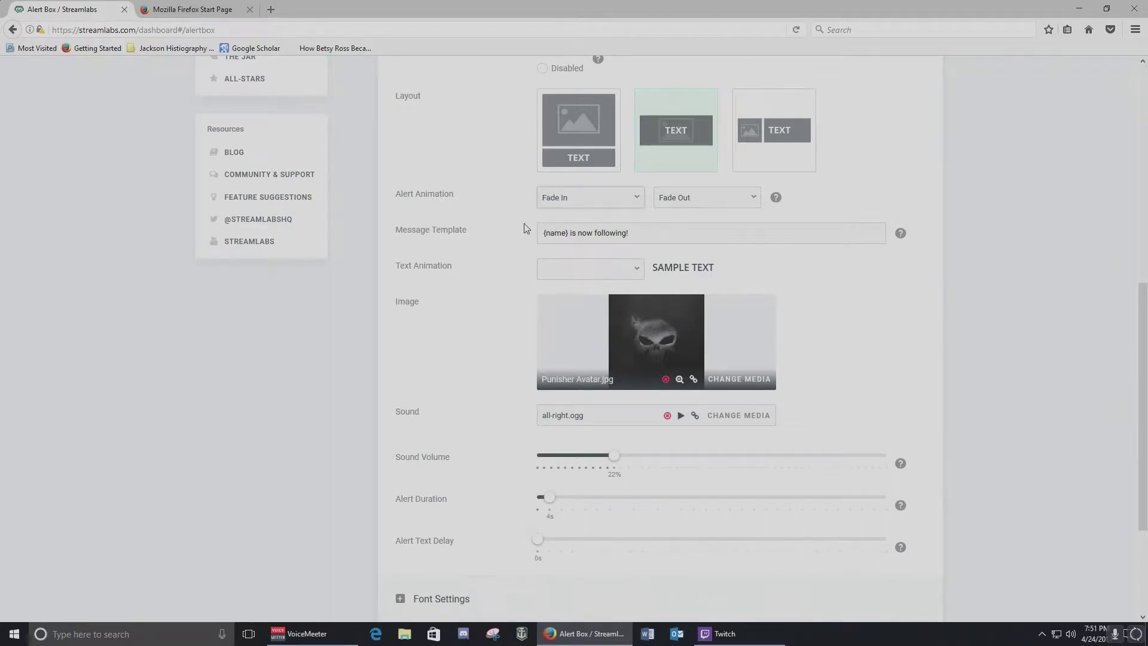
{"action": "scroll", "coordinate": [526, 228], "scroll_direction": "down", "scroll_amount": 1}
{"action": "left_click", "coordinate": [618, 229]}
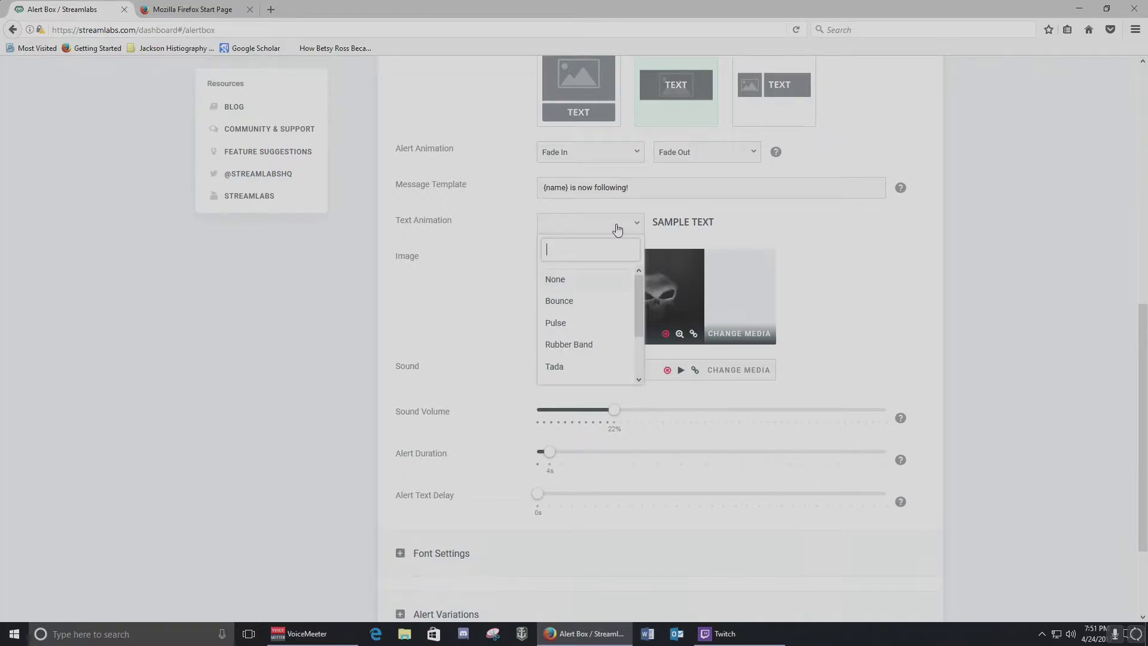
{"action": "left_click", "coordinate": [572, 303]}
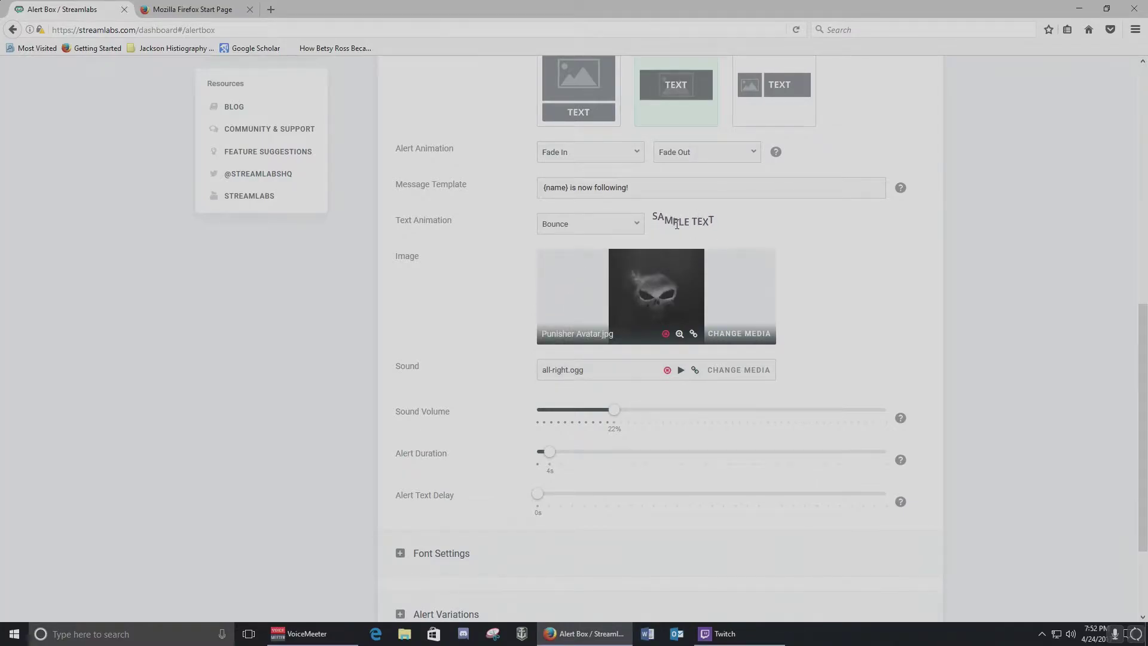
{"action": "scroll", "coordinate": [533, 267], "scroll_direction": "down", "scroll_amount": 1}
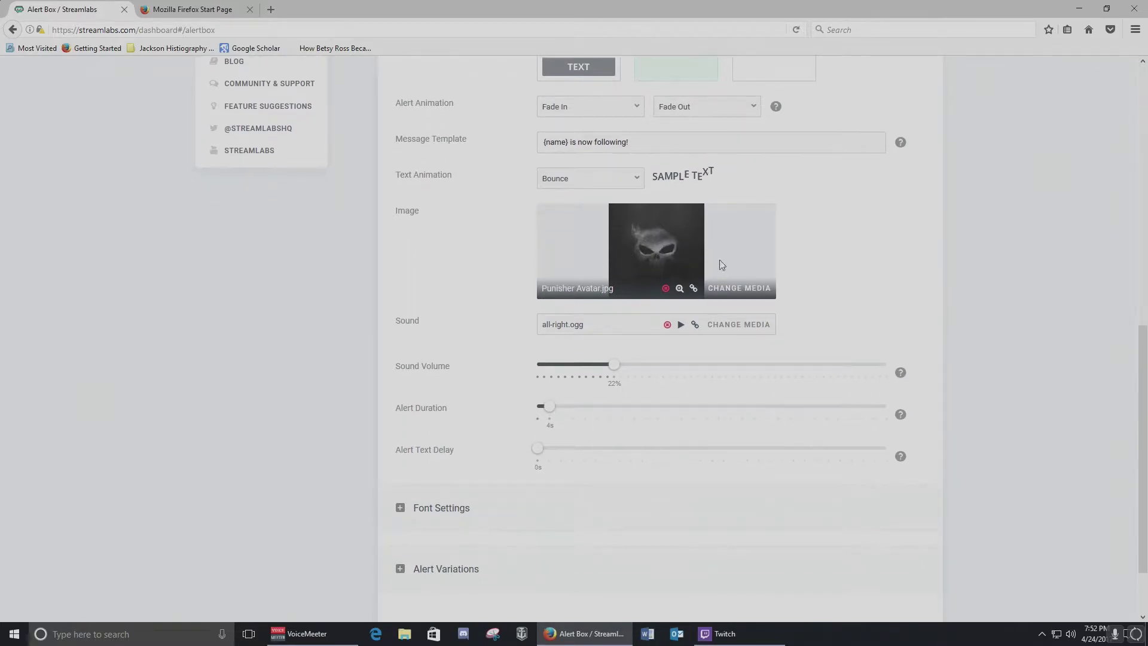
Replace the Punisher Avatar.jpg alert image with the colourful skull from the Media Gallery.
{"action": "left_click", "coordinate": [739, 289]}
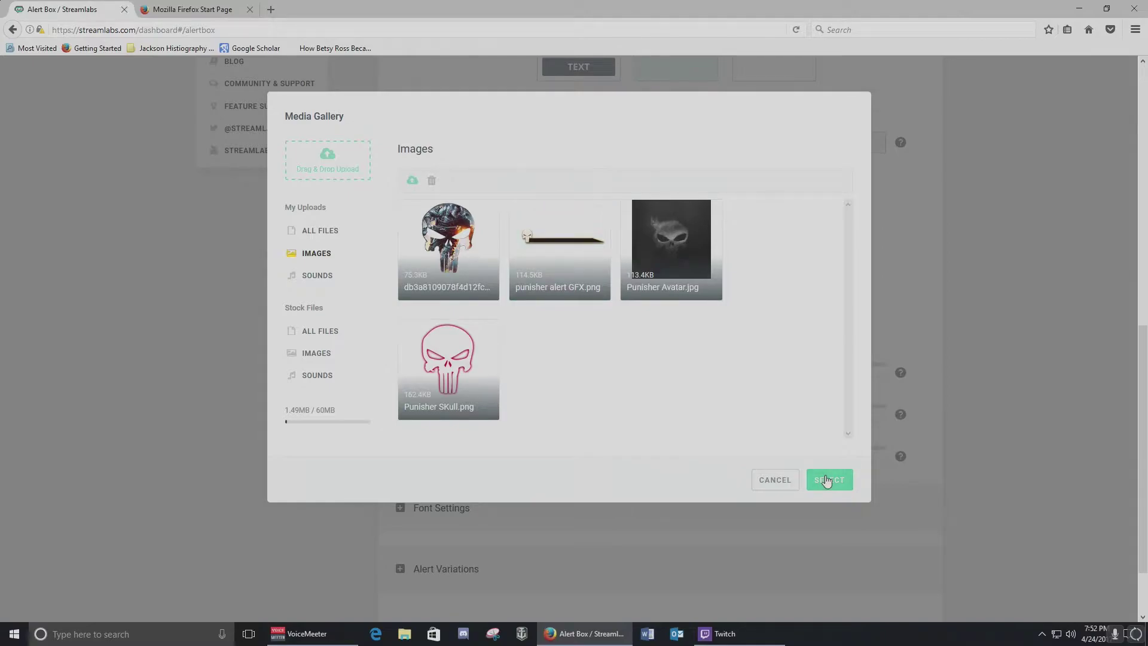
{"action": "left_click", "coordinate": [464, 272]}
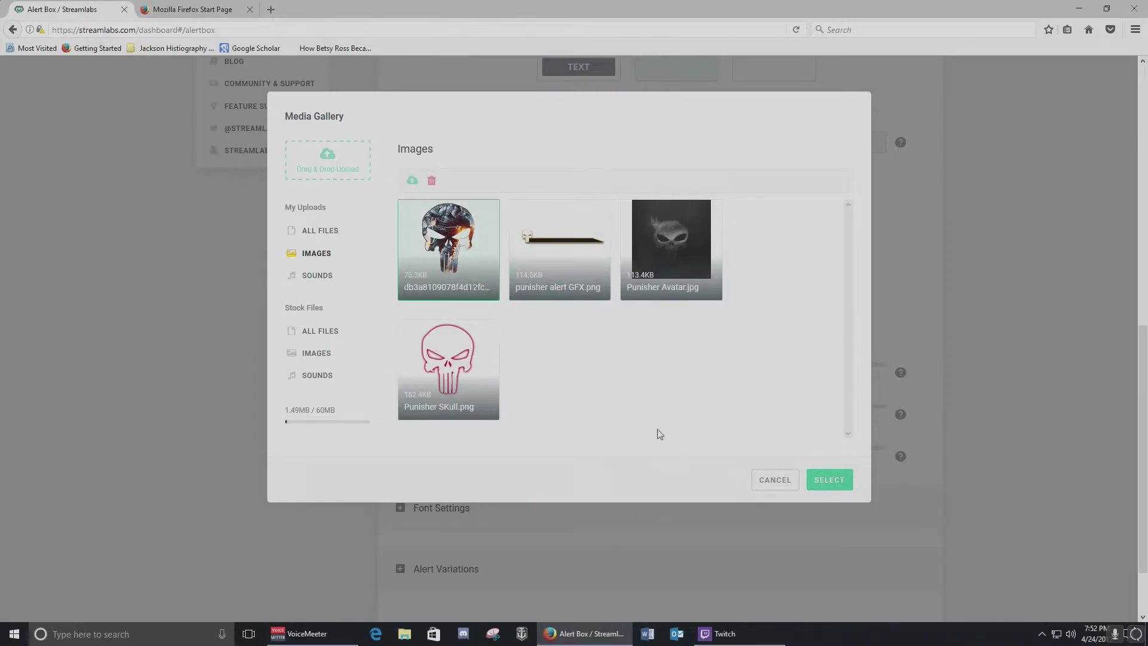
{"action": "left_click", "coordinate": [819, 479]}
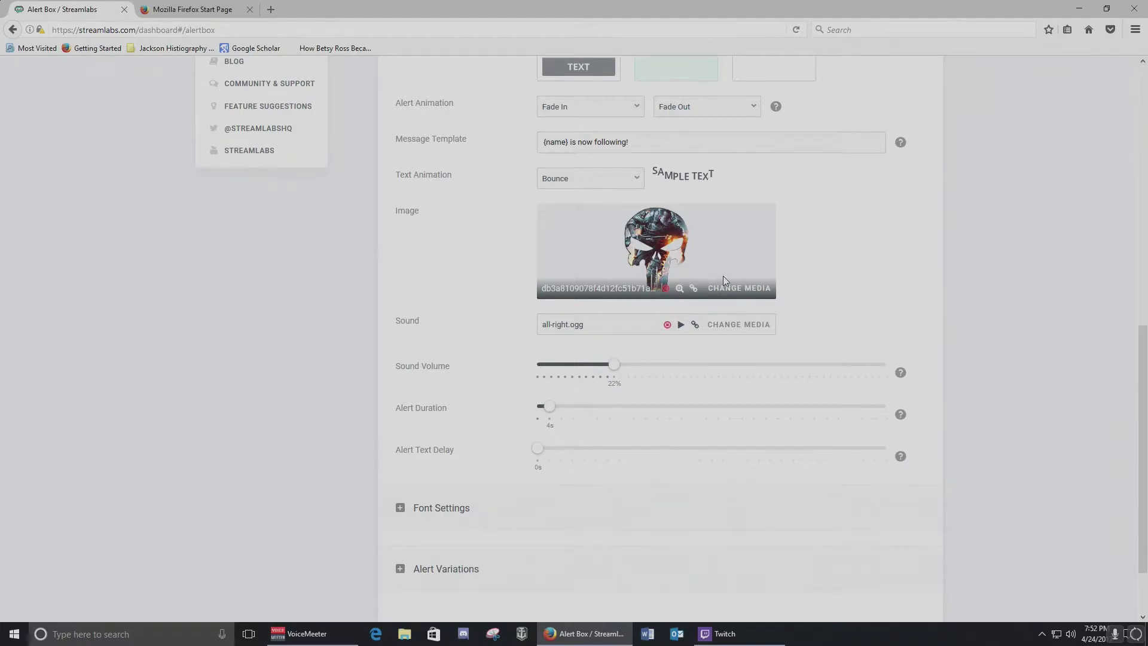
{"action": "scroll", "coordinate": [721, 277], "scroll_direction": "down", "scroll_amount": 1}
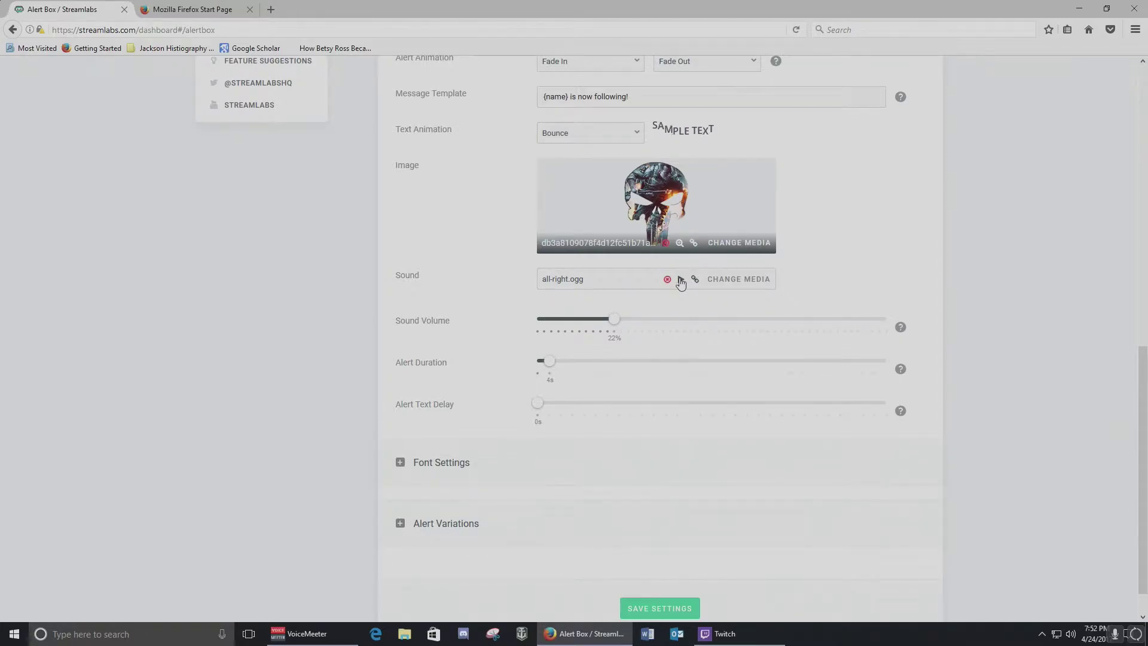
{"action": "left_click", "coordinate": [681, 280]}
{"action": "scroll", "coordinate": [646, 269], "scroll_direction": "down", "scroll_amount": 1}
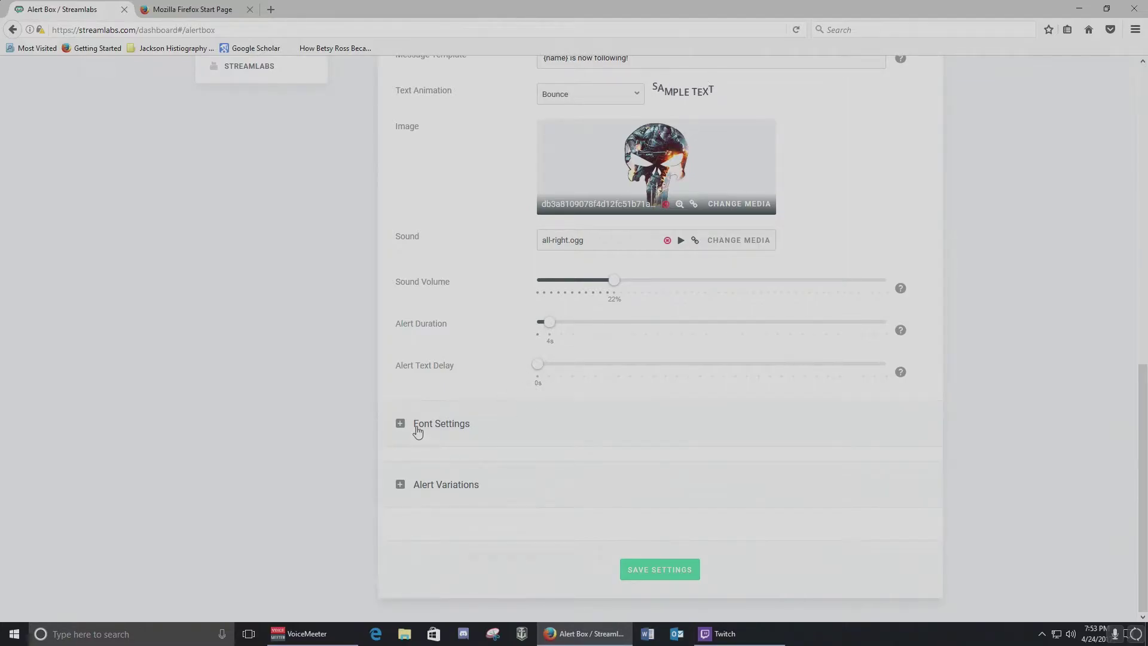
Expand Font Settings and browse the font list, keeping Roboto at 64px, weight 500.
{"action": "left_click", "coordinate": [400, 423]}
{"action": "scroll", "coordinate": [412, 410], "scroll_direction": "down", "scroll_amount": 3}
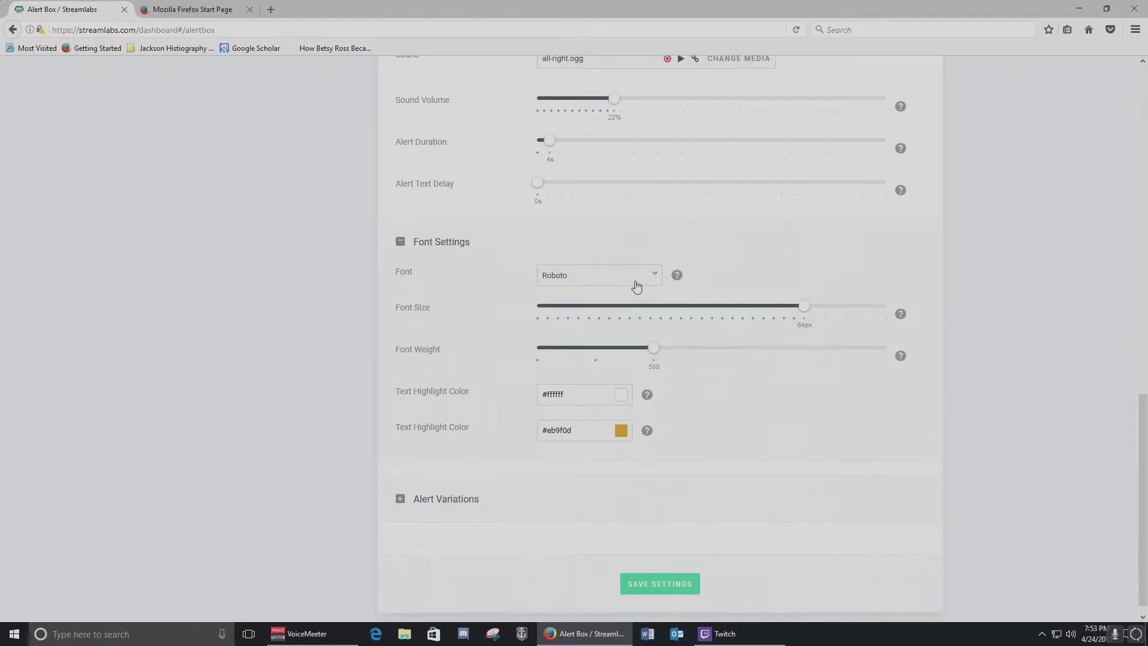
{"action": "left_click", "coordinate": [636, 283]}
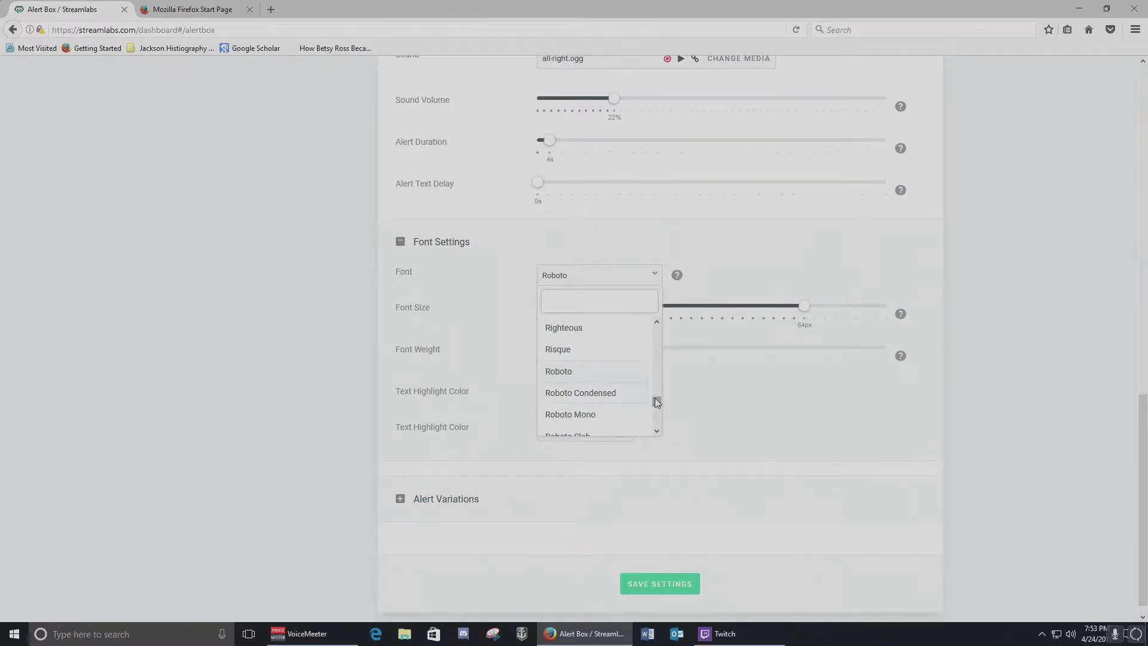
{"action": "left_click_drag", "start_coordinate": [656, 398], "coordinate": [741, 371]}
{"action": "left_click", "coordinate": [769, 413]}
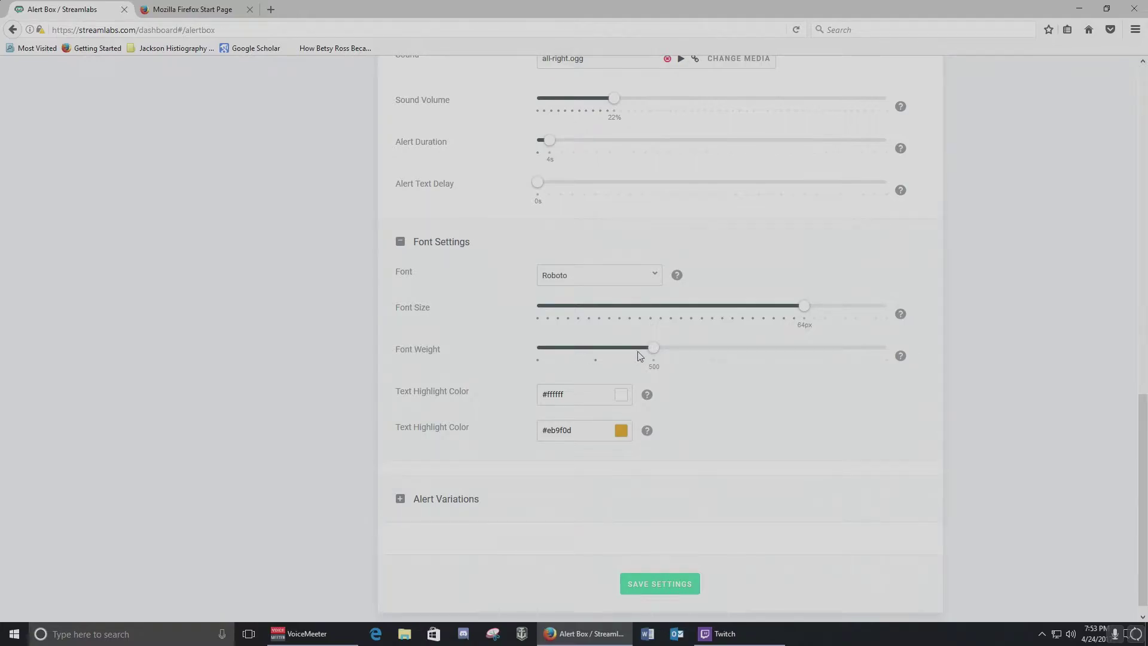
{"action": "scroll", "coordinate": [501, 345], "scroll_direction": "down", "scroll_amount": 1}
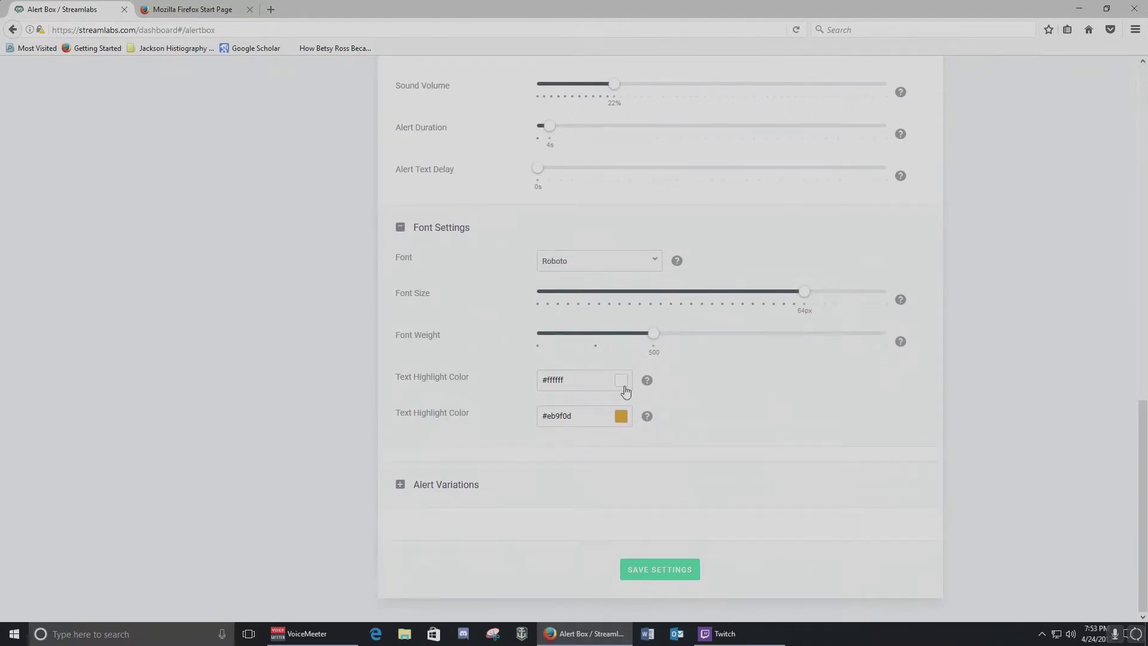